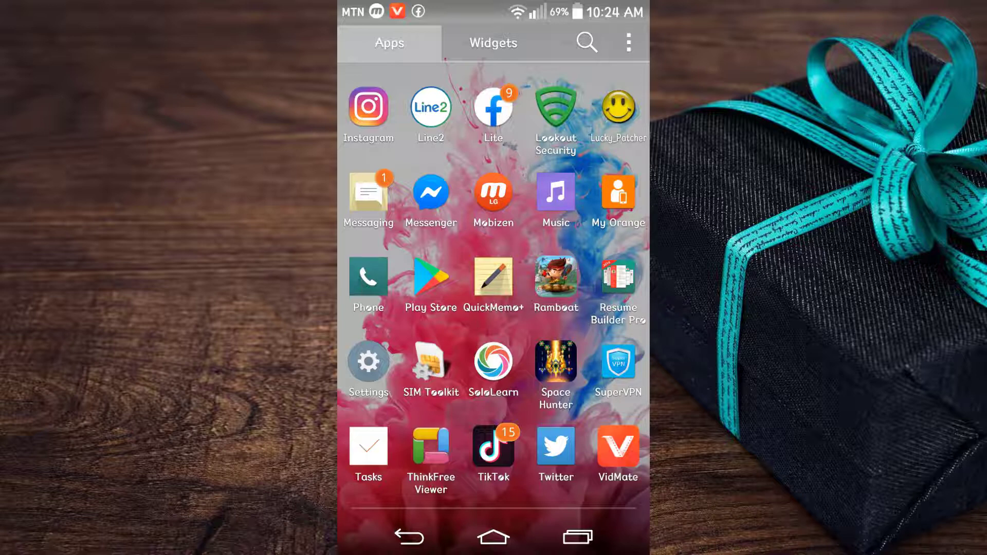
# Swipe through the home screens and drag the Facebook Lite icon to a new spot
pyautogui.moveTo(586, 293); pyautogui.dragTo(463, 293)
pyautogui.moveTo(432, 293); pyautogui.dragTo(509, 293)
pyautogui.moveTo(493, 108); pyautogui.dragTo(496, 110)
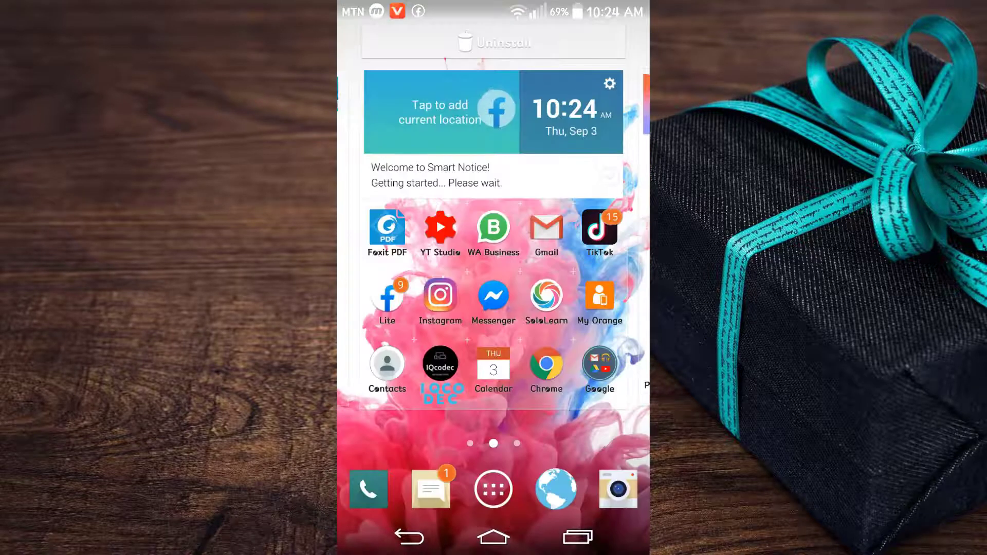
pyautogui.moveTo(496, 110); pyautogui.dragTo(390, 446)
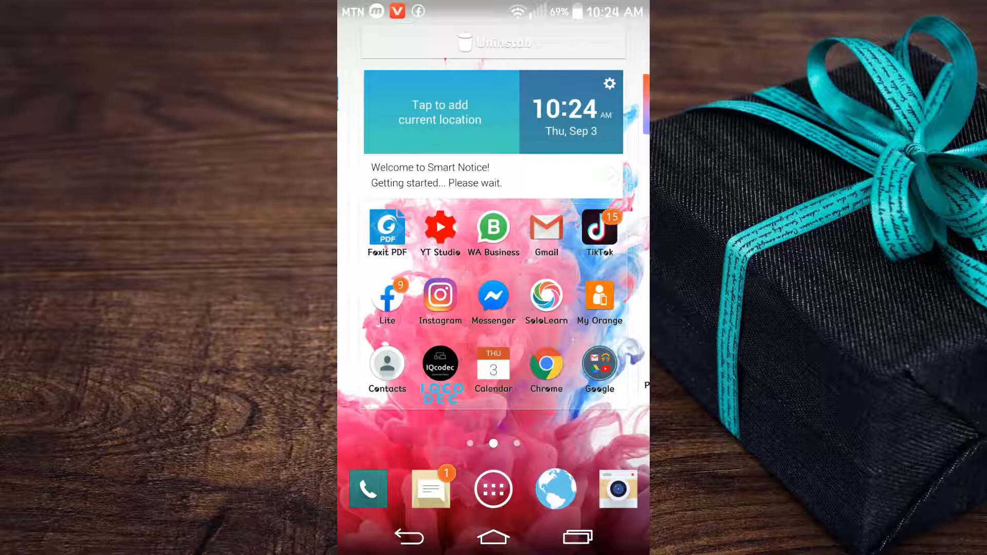
pyautogui.moveTo(587, 309); pyautogui.dragTo(401, 308)
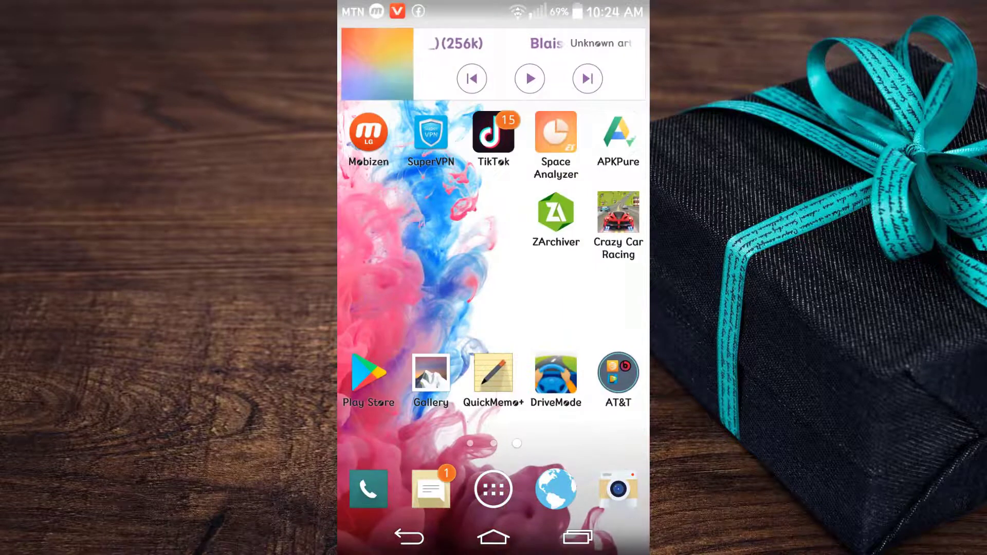
# Find ES File Explorer in the app drawer and launch it
pyautogui.click(494, 489)
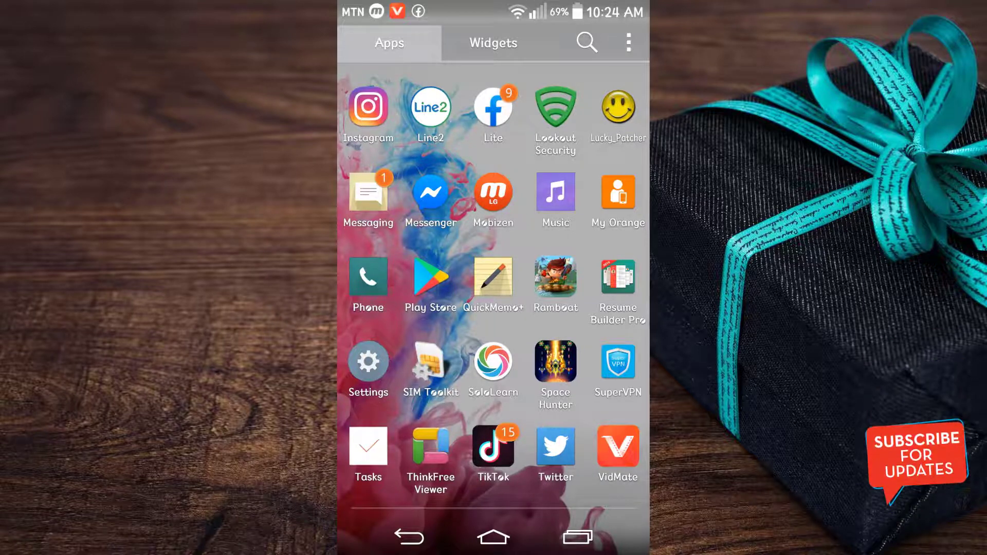
pyautogui.hscroll(5, 494, 279)
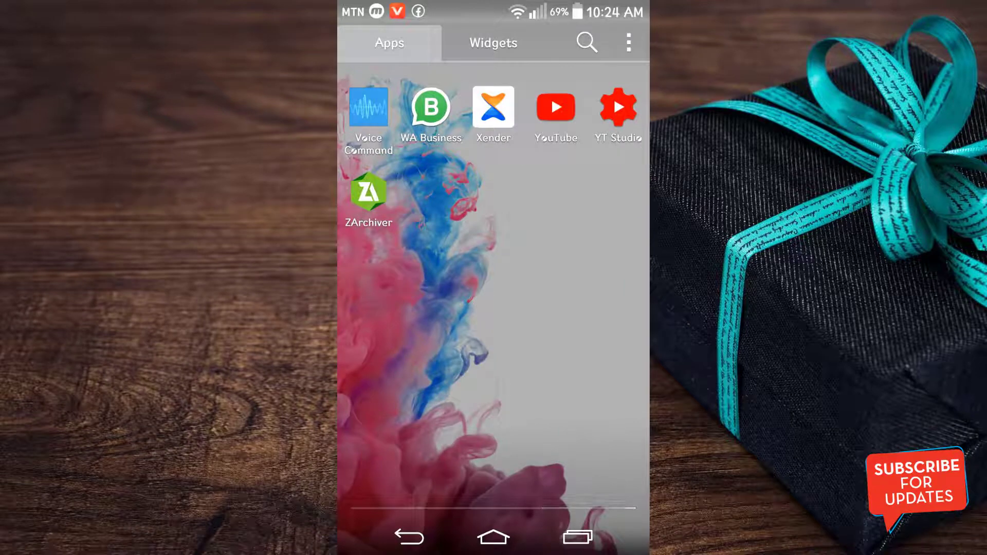
pyautogui.hscroll(-5, 494, 296)
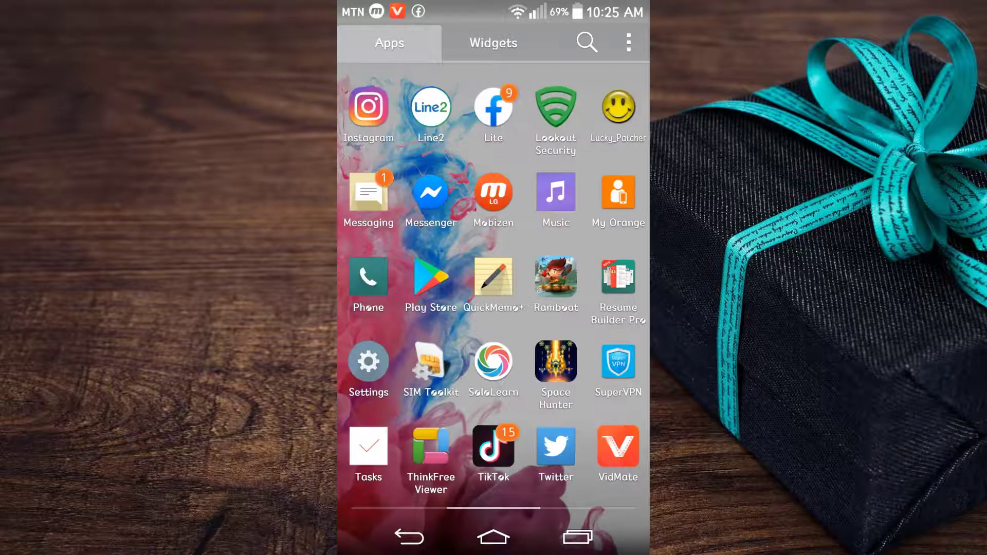
pyautogui.hscroll(-5, 493, 278)
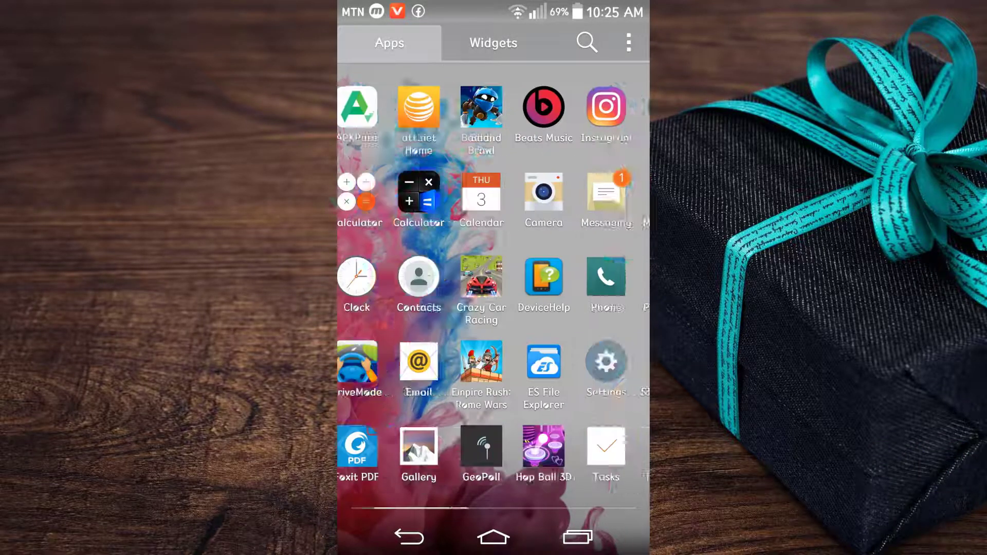
pyautogui.hscroll(-5, 494, 279)
pyautogui.click(493, 538)
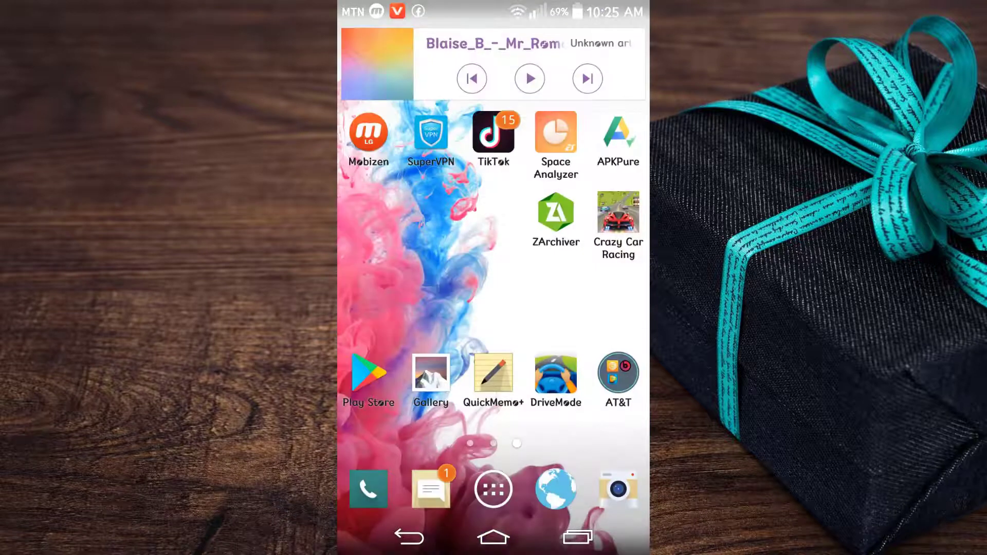
pyautogui.click(494, 489)
pyautogui.hscroll(5, 494, 293)
pyautogui.hscroll(5, 495, 293)
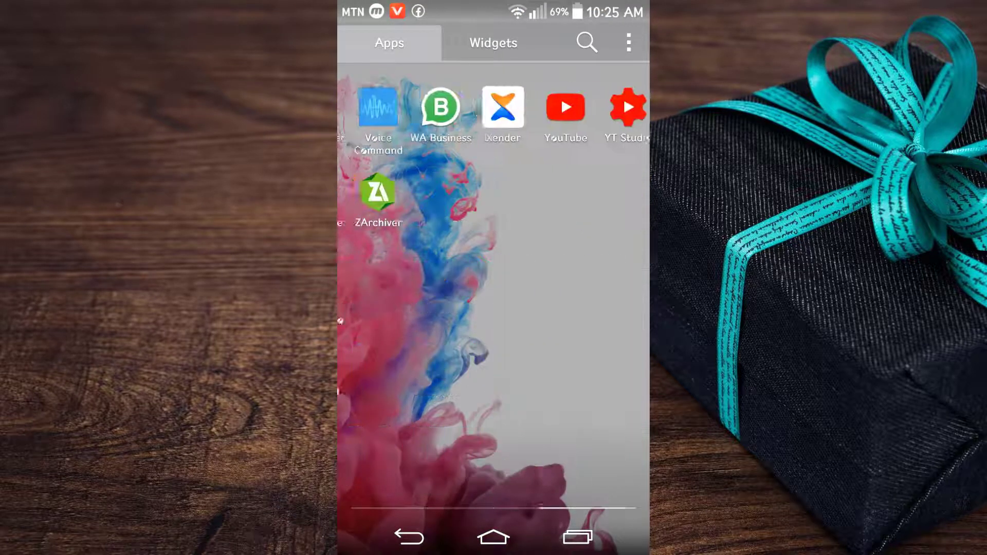
pyautogui.hscroll(-5, 494, 294)
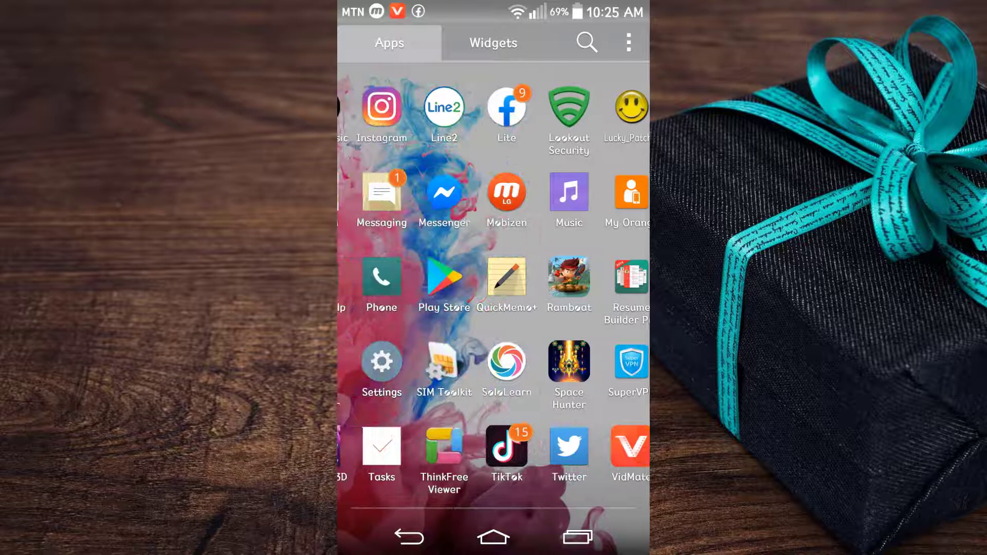
pyautogui.hscroll(-5, 493, 293)
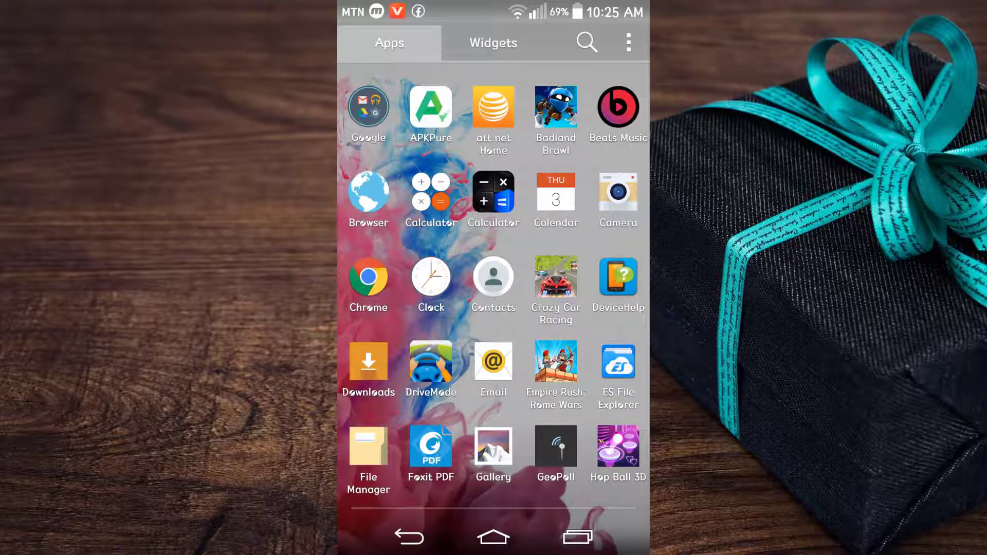
pyautogui.click(618, 363)
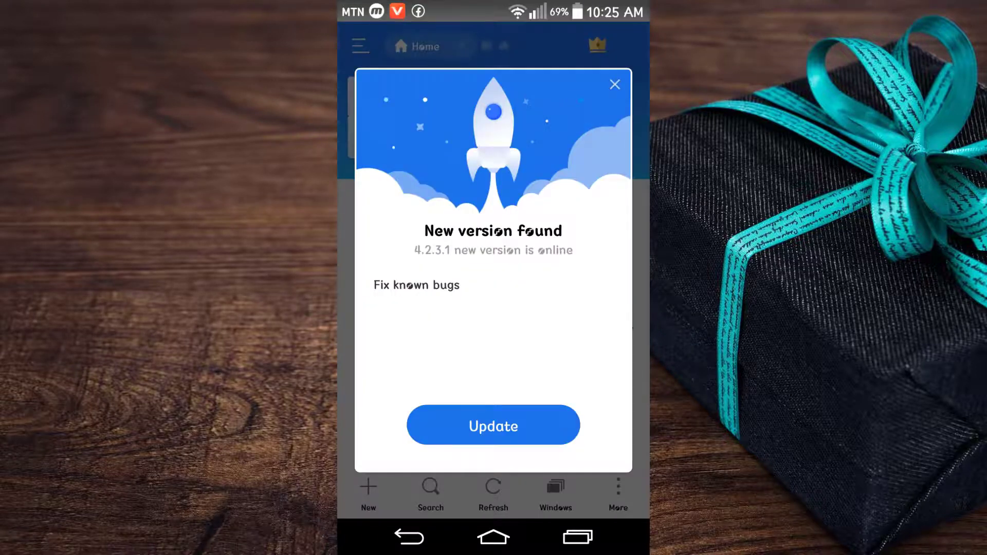
# Dismiss ES File Explorer's new-version update notice
pyautogui.press('Escape')
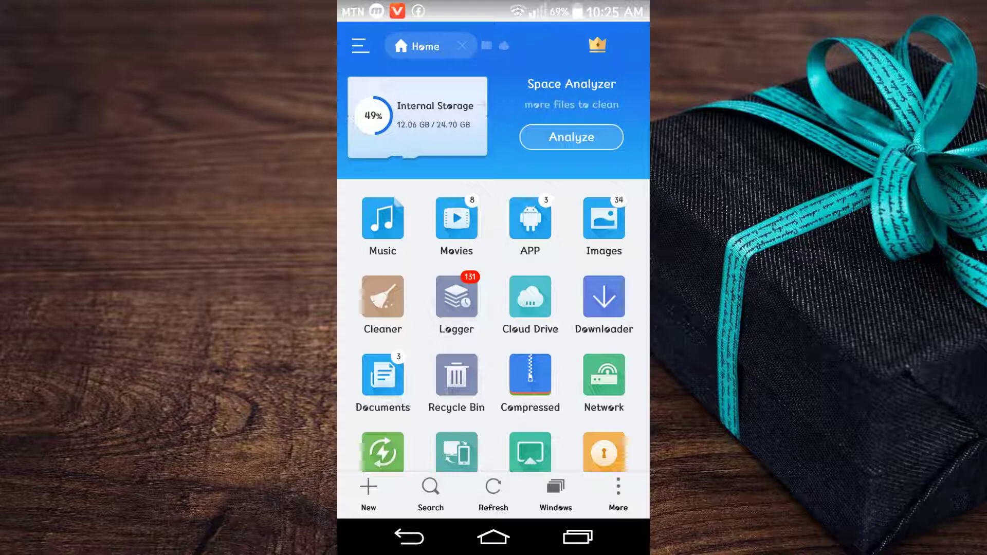
pyautogui.scroll(-2, 494, 309)
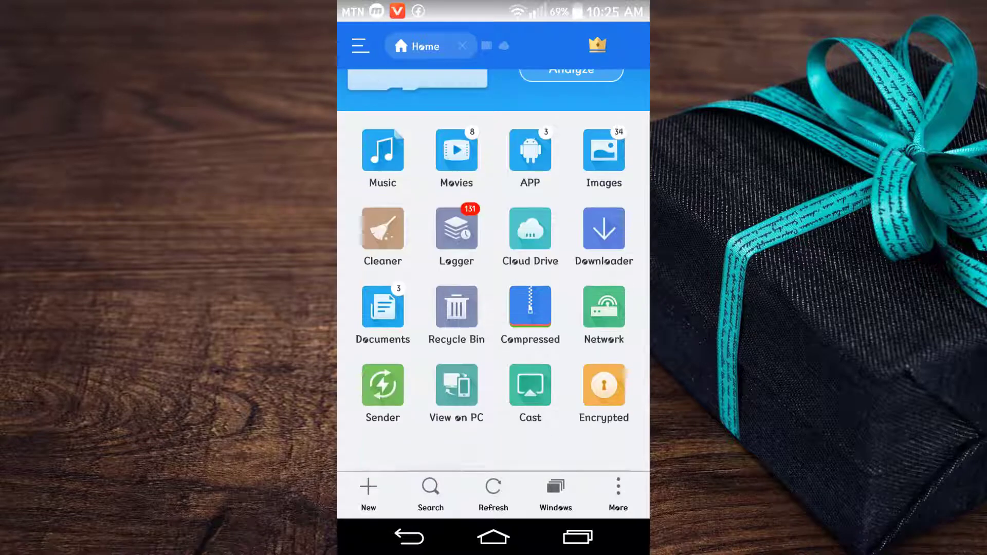
pyautogui.scroll(2, 494, 309)
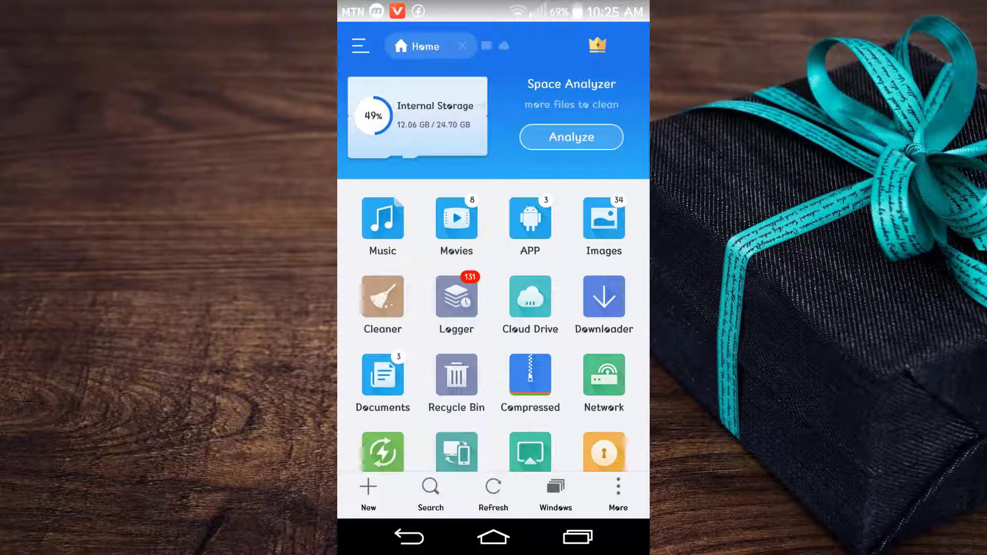
pyautogui.click(530, 220)
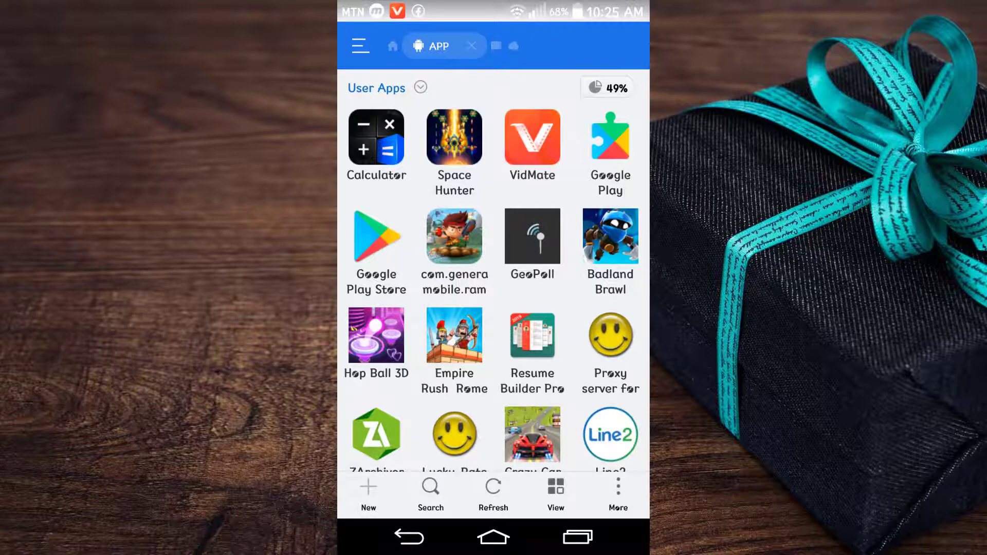
pyautogui.scroll(-5, 493, 293)
pyautogui.scroll(10, 493, 293)
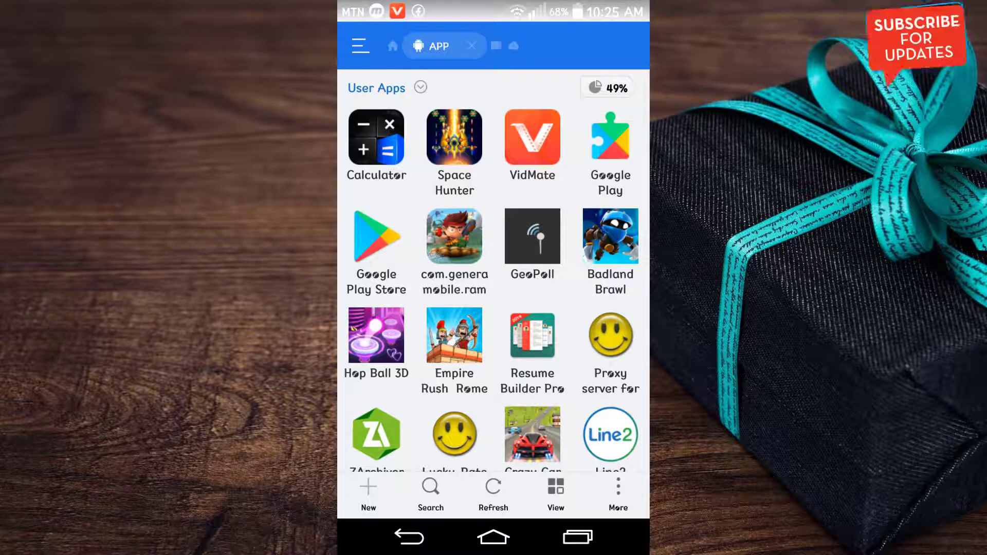
pyautogui.scroll(-2, 493, 293)
pyautogui.scroll(-1, 493, 293)
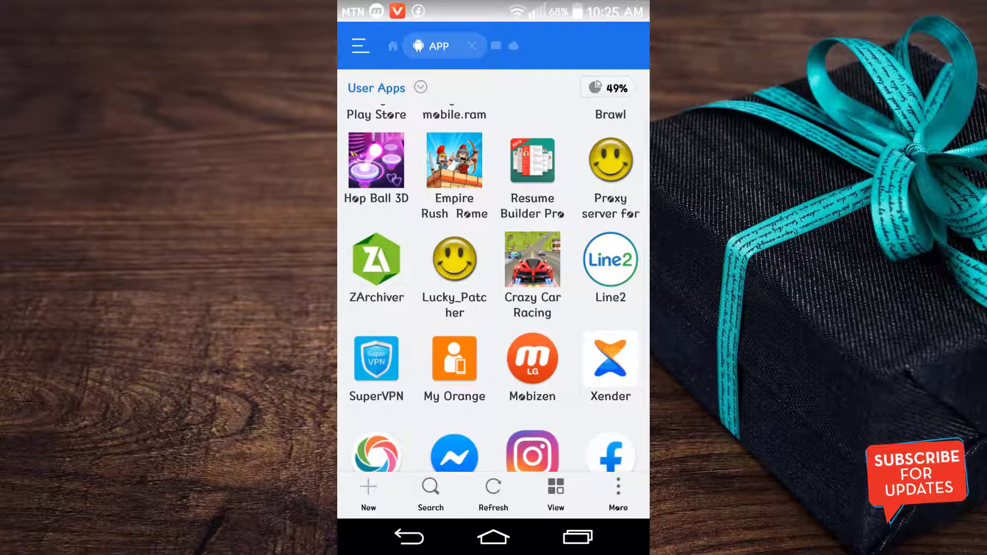
pyautogui.scroll(-3, 493, 293)
pyautogui.scroll(-3, 495, 293)
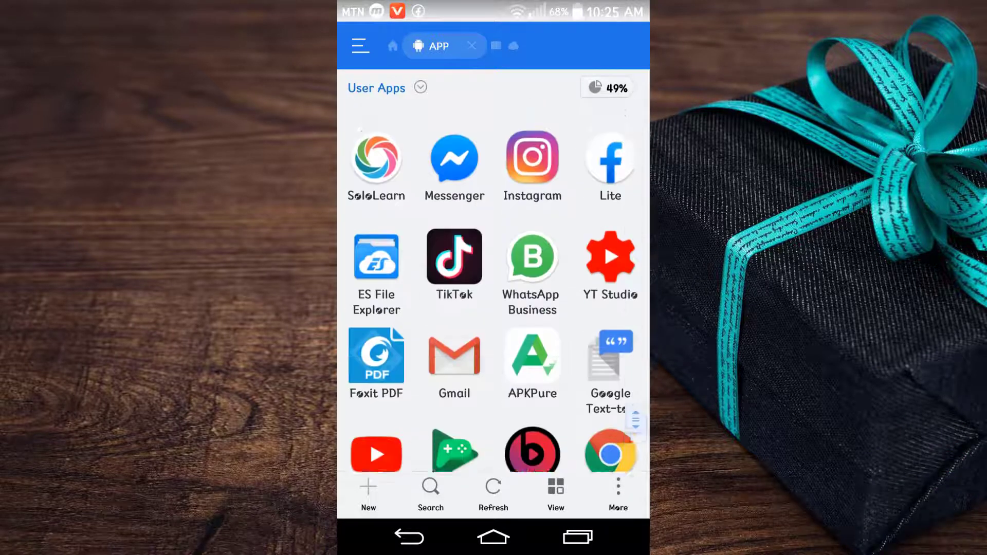
pyautogui.scroll(3, 494, 294)
pyautogui.scroll(-1, 494, 293)
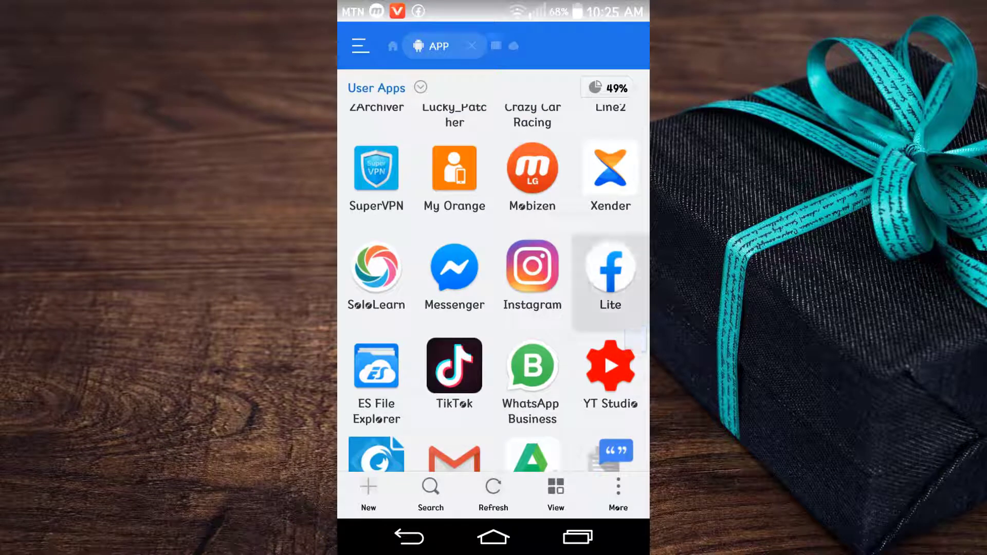
# Select the Lite app and share it via WhatsApp Business
pyautogui.click(610, 273)
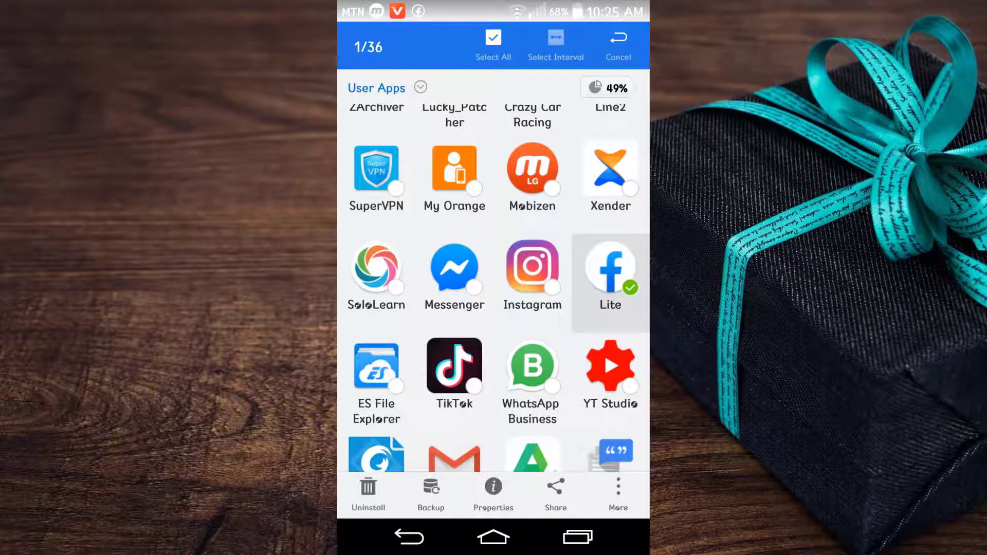
pyautogui.click(556, 494)
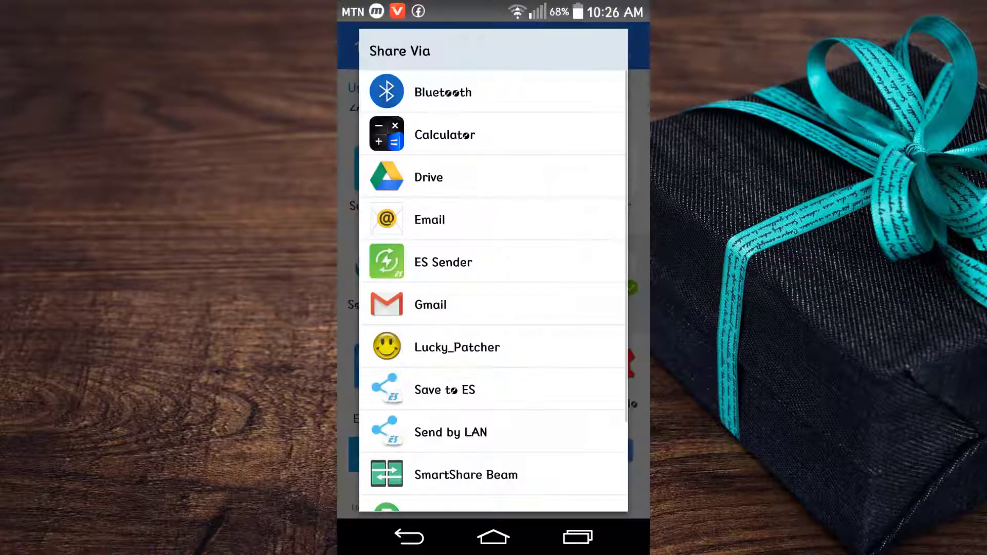
pyautogui.scroll(-2, 494, 293)
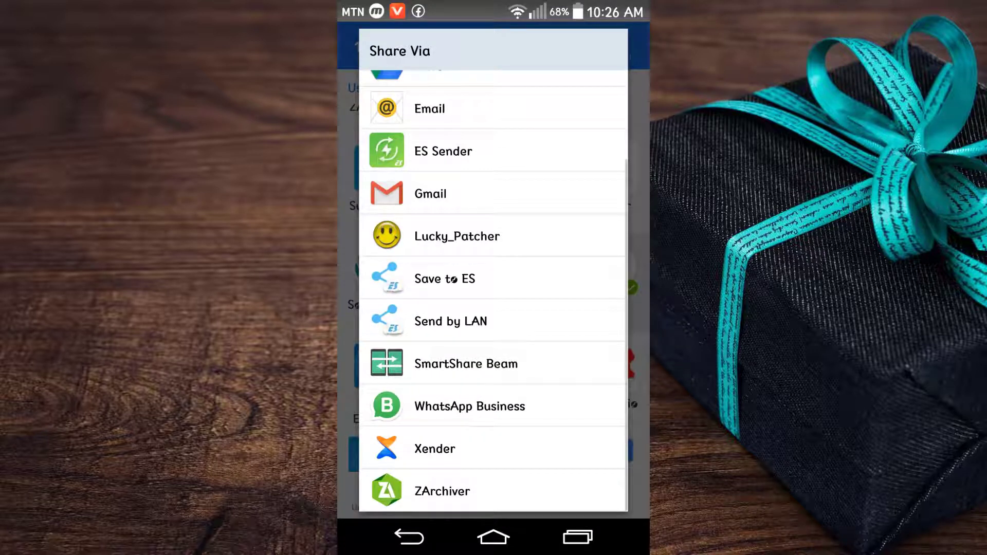
pyautogui.click(470, 406)
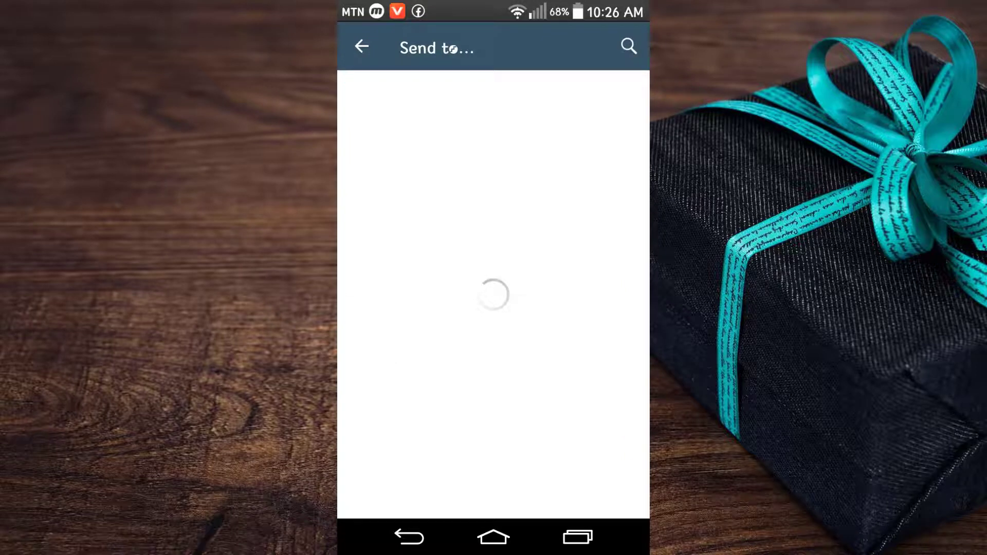
pyautogui.scroll(-3, 494, 293)
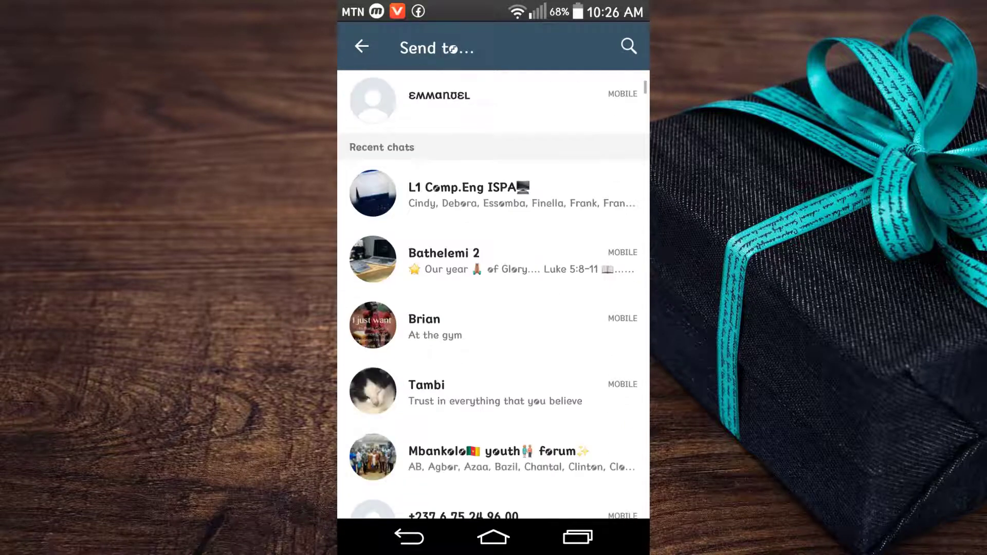
pyautogui.scroll(-3, 494, 293)
pyautogui.scroll(-2, 494, 293)
pyautogui.scroll(-2, 493, 294)
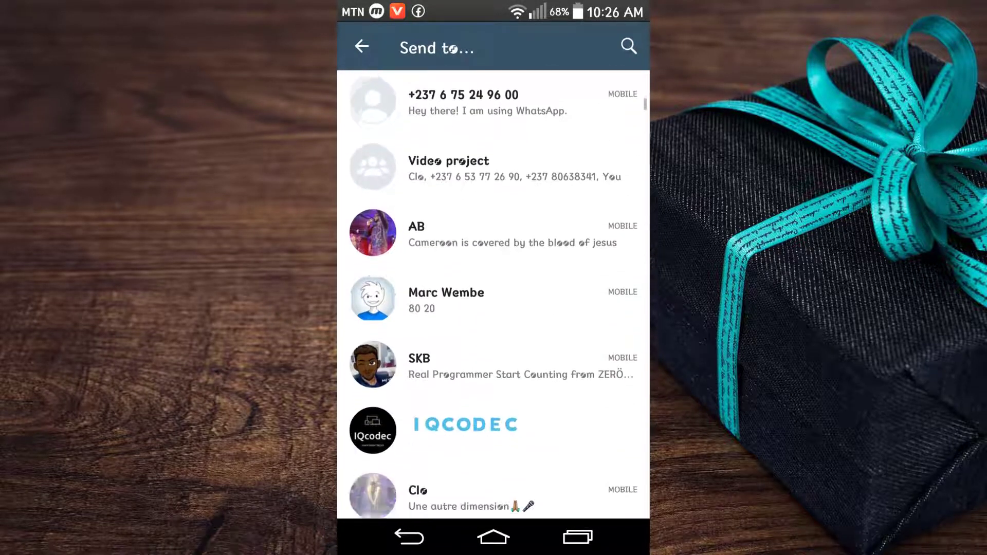
pyautogui.scroll(-2, 494, 293)
pyautogui.scroll(-2, 494, 293)
pyautogui.scroll(-5, 494, 293)
pyautogui.scroll(-5, 494, 293)
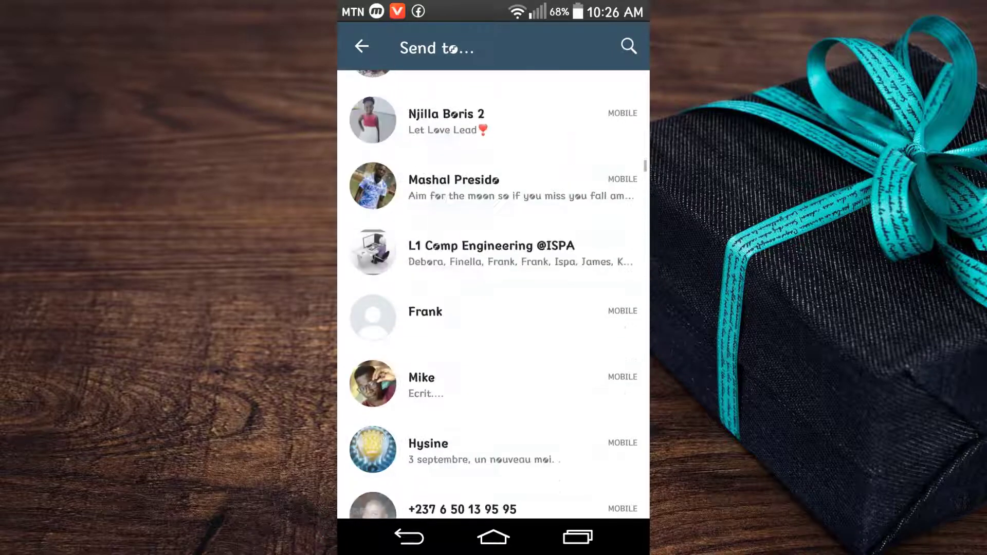
# Search 'you', send the APK to the Cameroon Youtubers group, then return home
pyautogui.click(629, 47)
pyautogui.write('y')
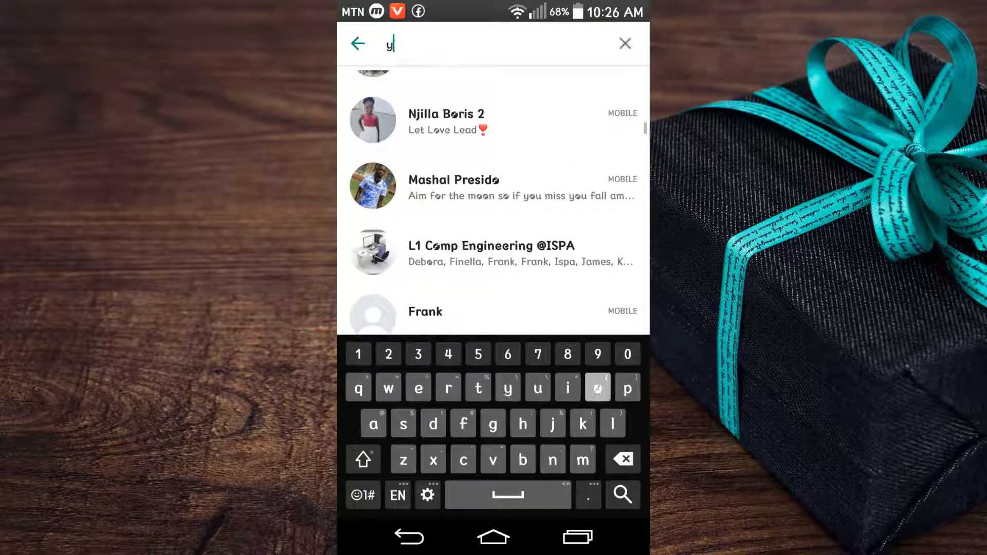
pyautogui.write('ou')
pyautogui.click(494, 197)
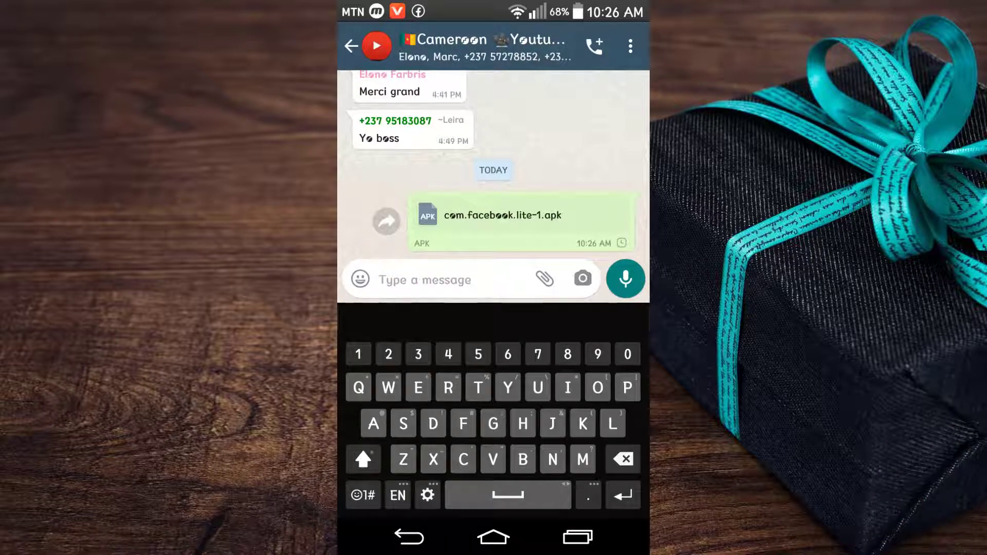
pyautogui.click(409, 538)
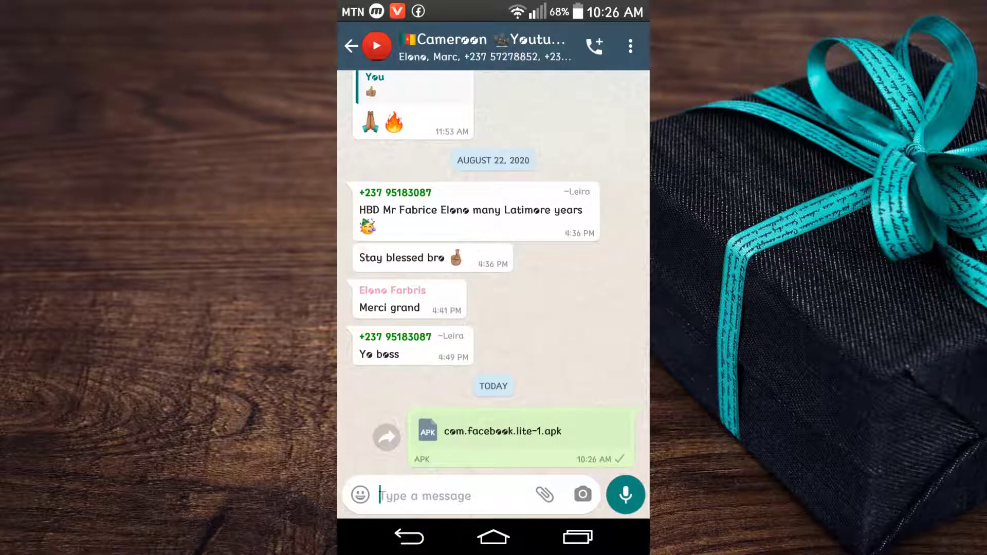
pyautogui.click(494, 538)
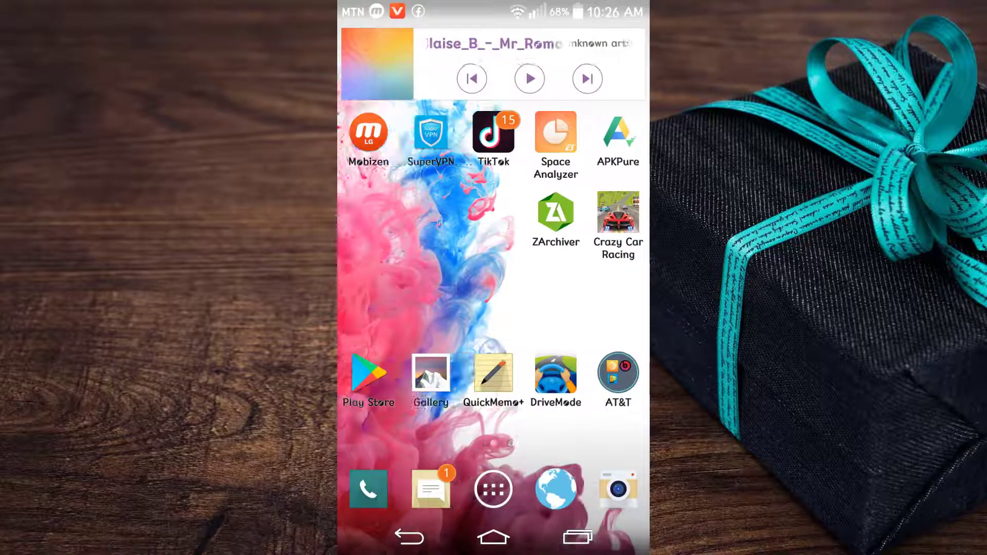